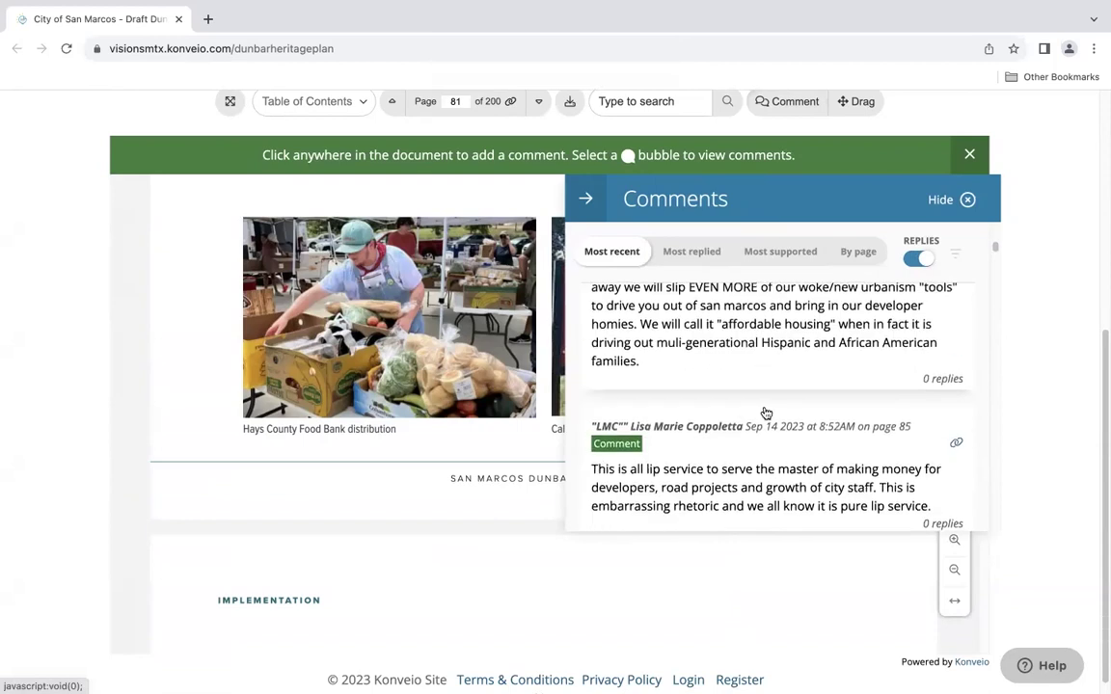
Collapse the reader comments list so page 81 of the Dunbar plan is in view
left_click(583, 202)
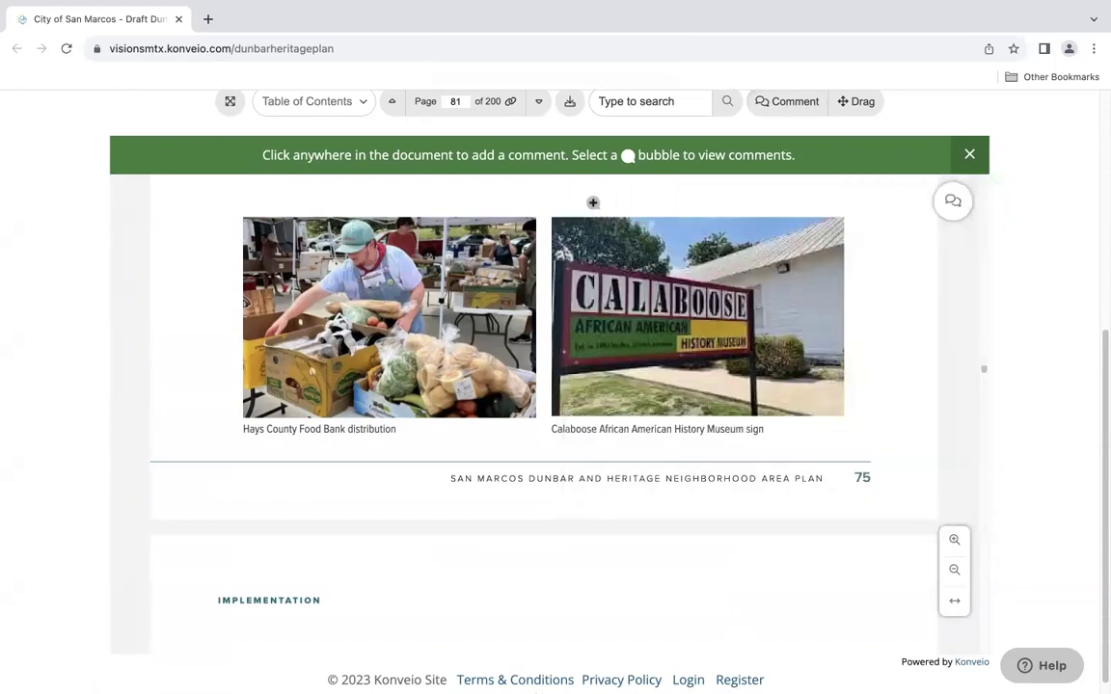
Scroll to page 85, 'Bringing It All Together', and place a comment on its second paragraph
scroll(682, 449, "down", 5)
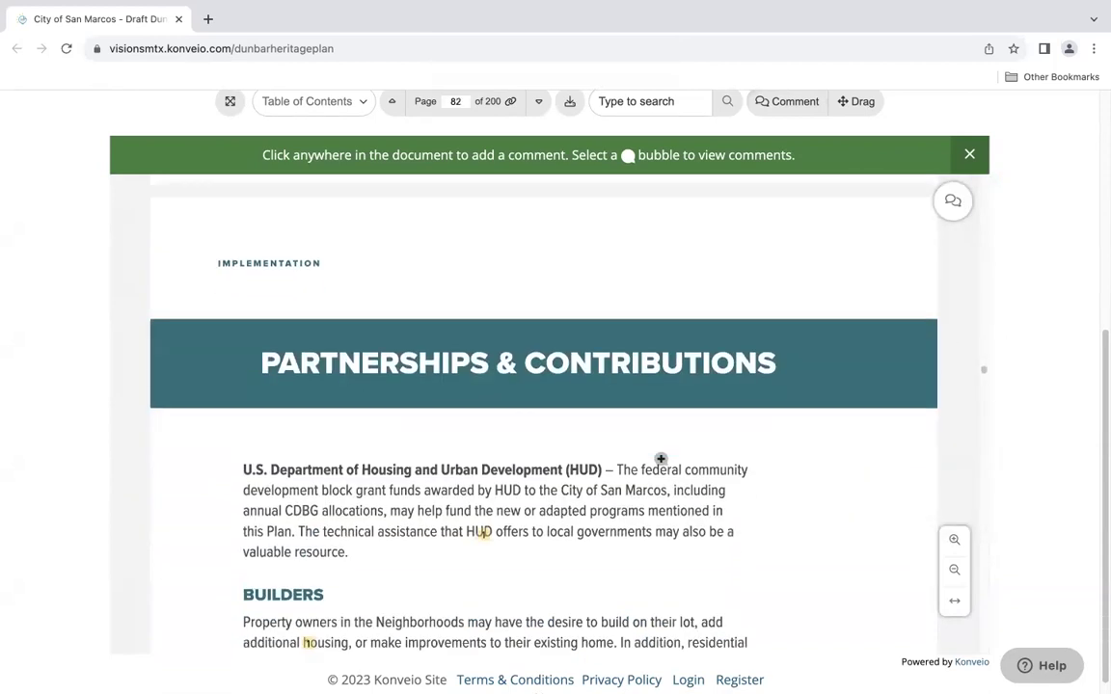
scroll(661, 460, "down", 10)
scroll(663, 453, "down", 10)
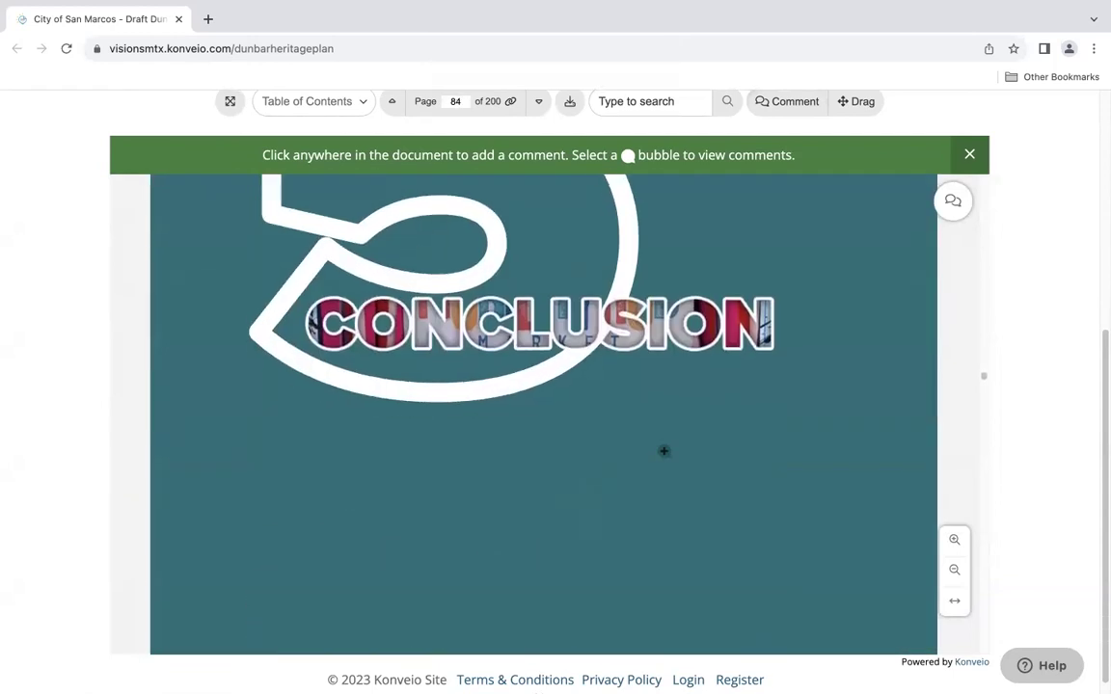
scroll(664, 450, "down", 10)
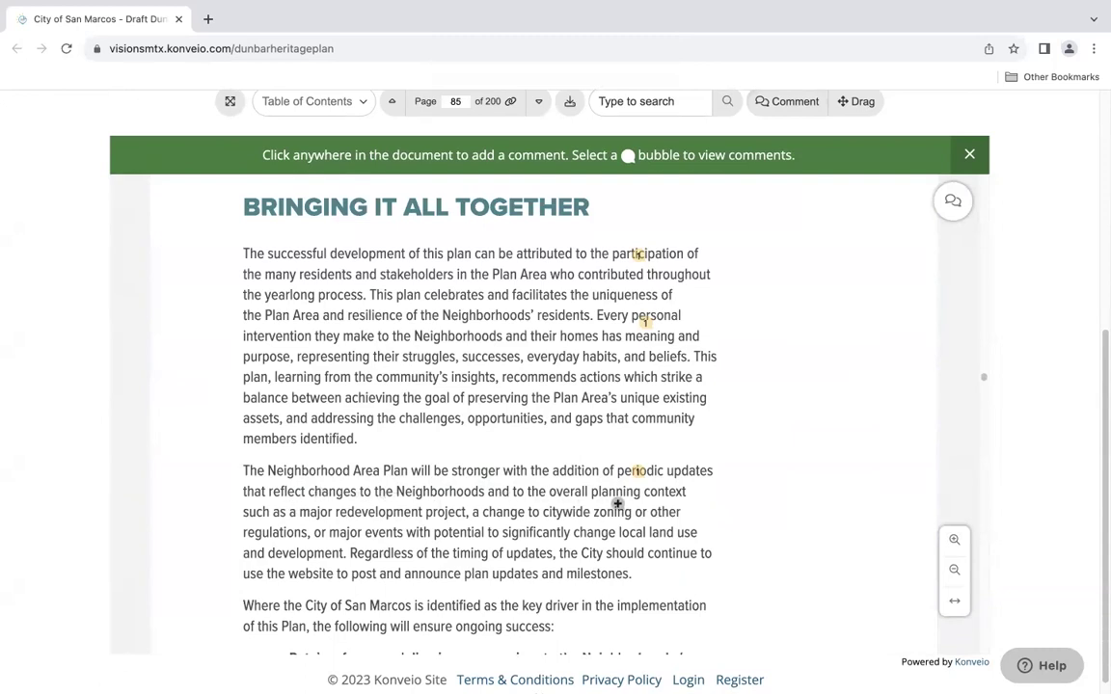
left_click(344, 495)
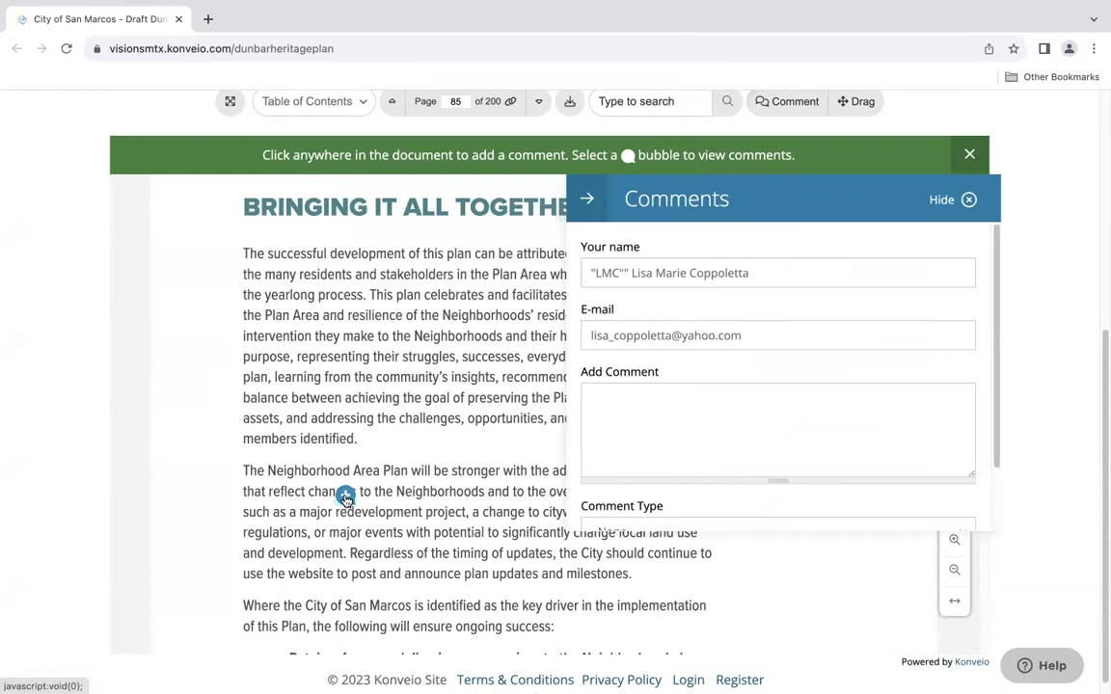
Write 'Why would the neighborhood "change" if this document is implemented as aligned with this document?'
left_click(694, 447)
type("Why would the neighbor")
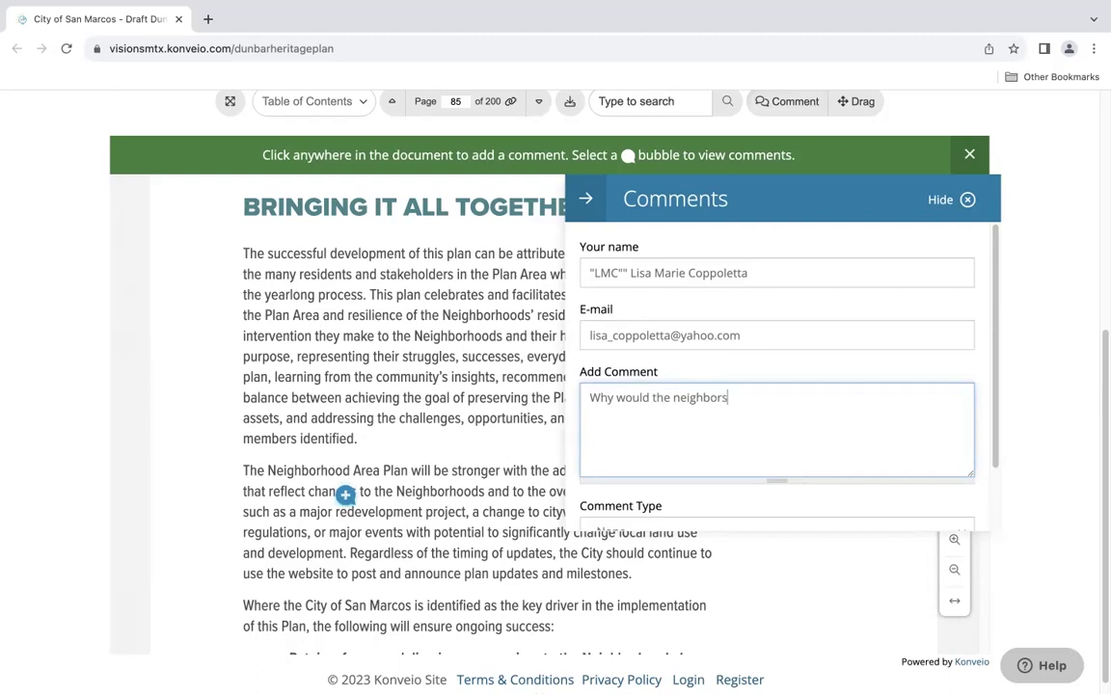
type("hood \"change\" if this document is implemented as algined")
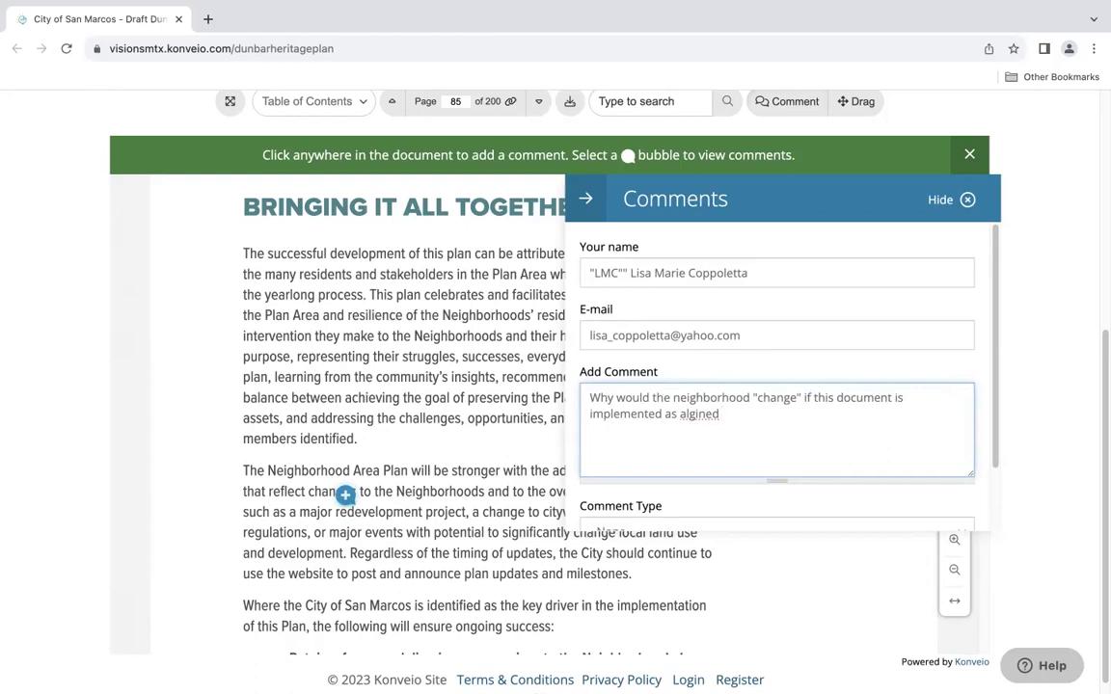
right_click(699, 415)
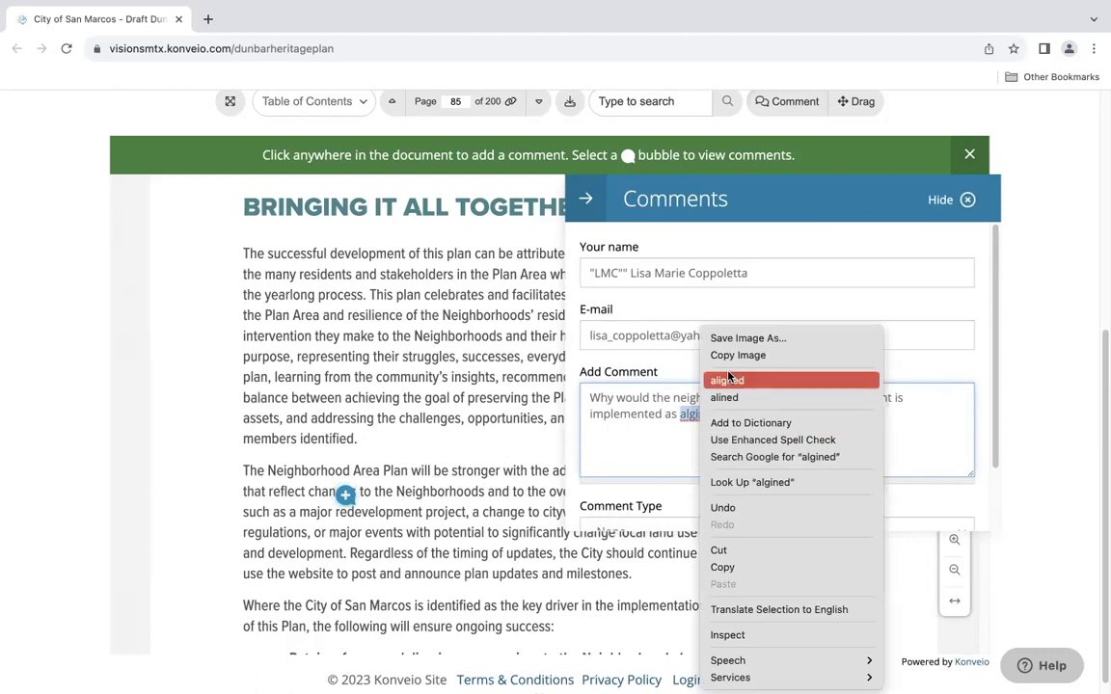
left_click(739, 381)
type("with this document?")
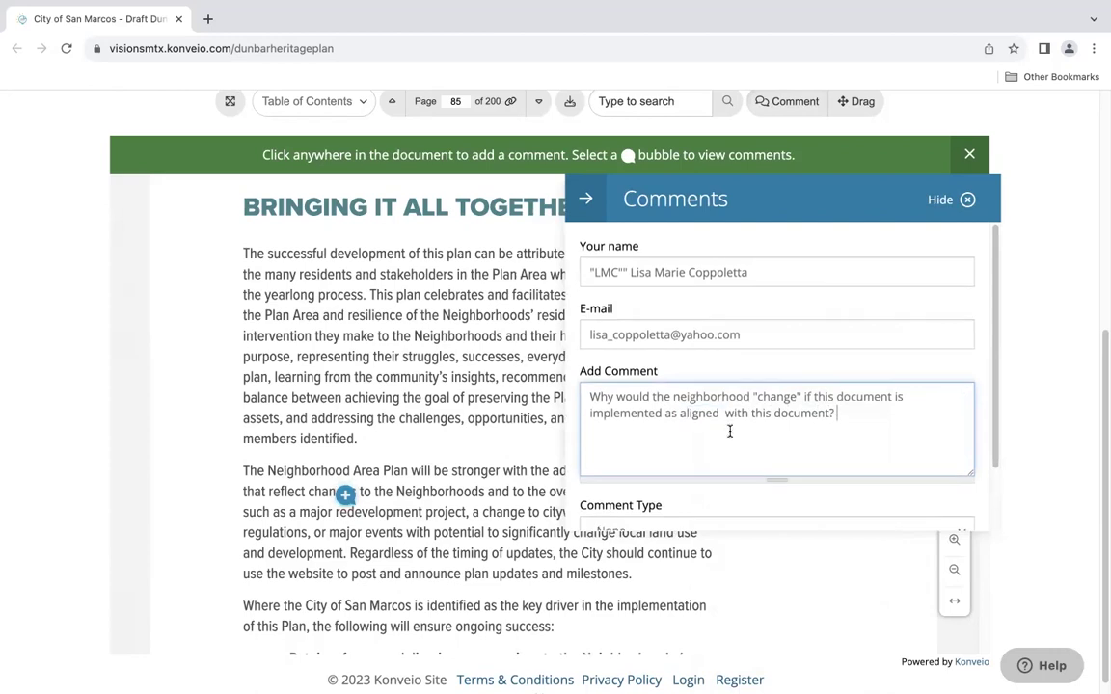
Set the comment type to Comment, post it, and close the comments panel
scroll(730, 431, "down", 1)
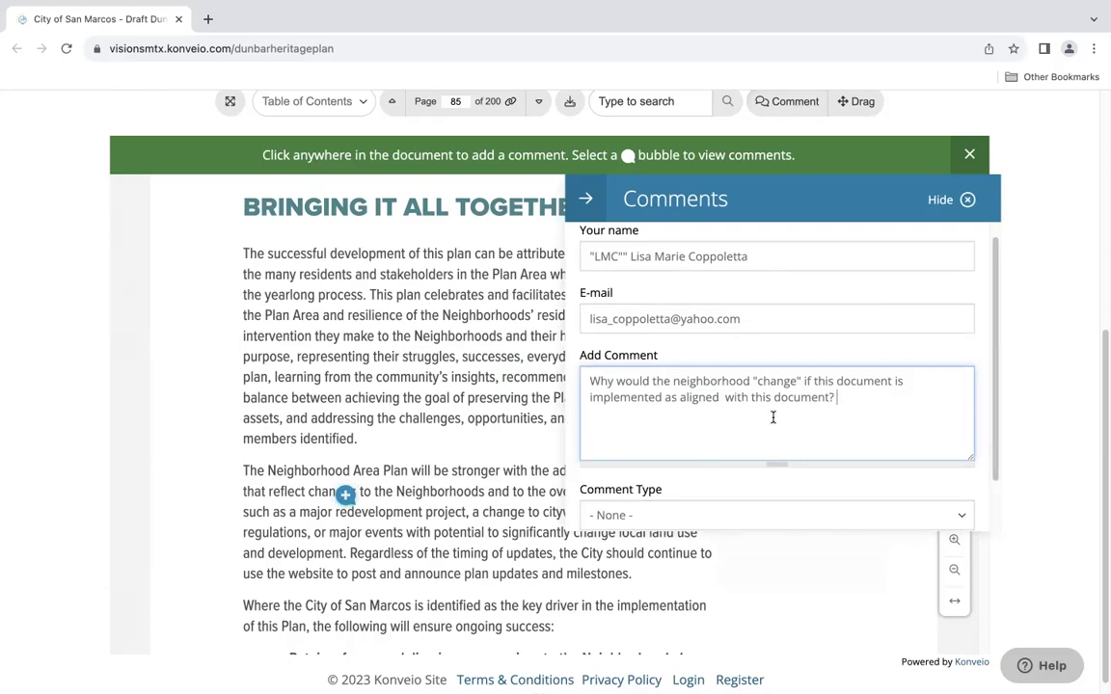
scroll(774, 417, "down", 1)
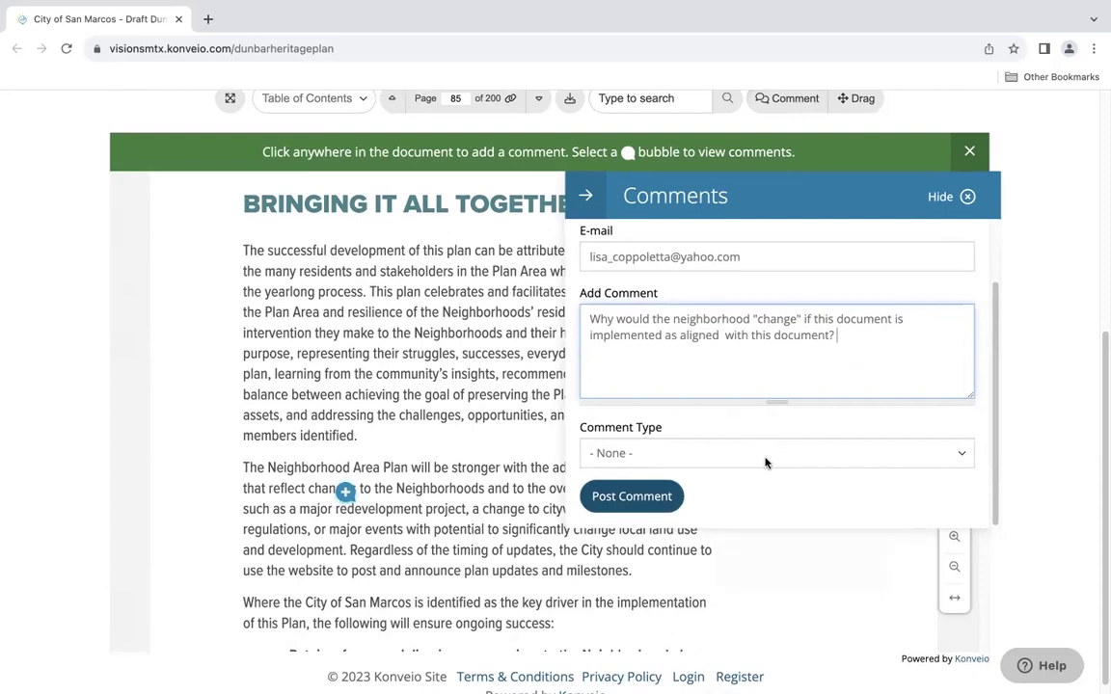
left_click(764, 462)
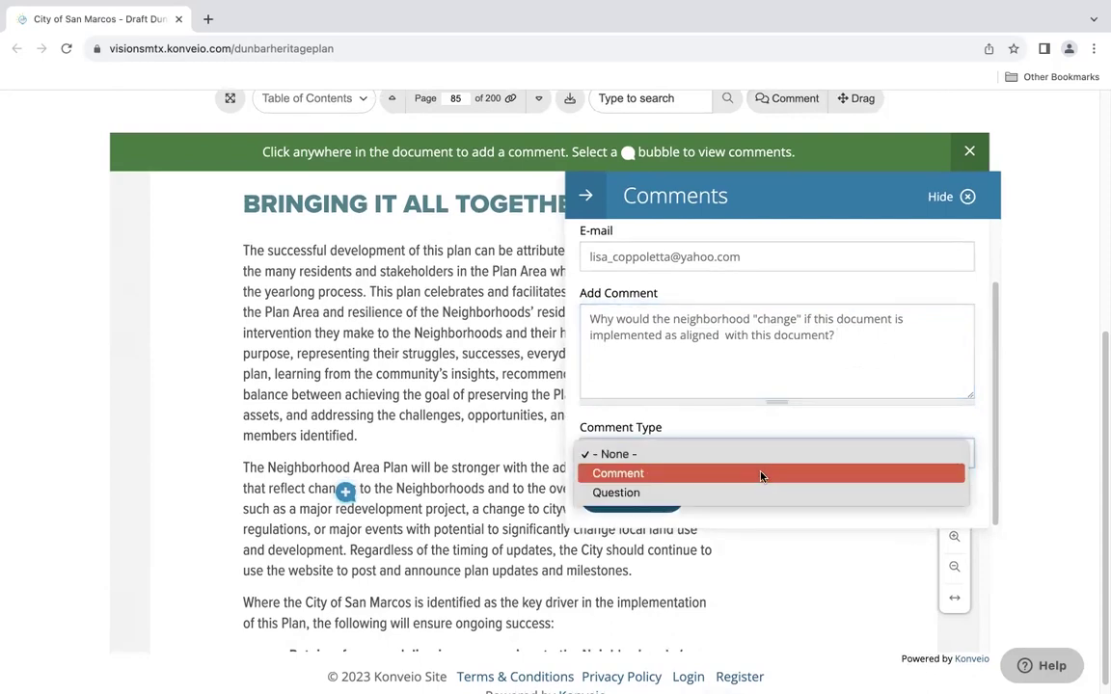
left_click(761, 473)
left_click(653, 498)
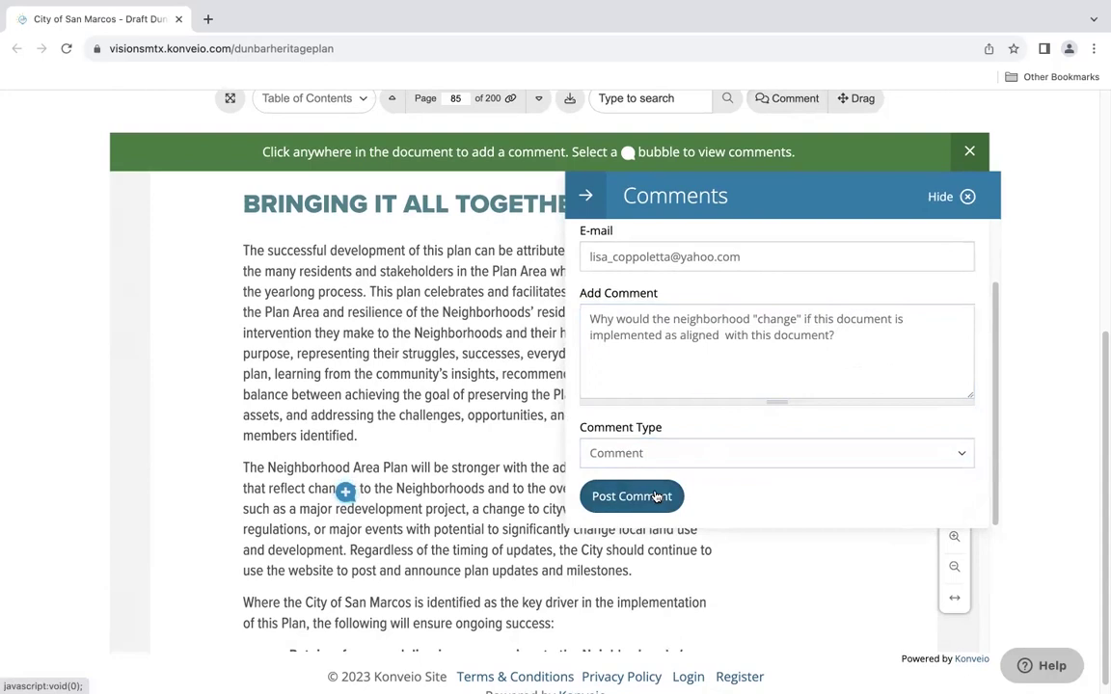
left_click(585, 196)
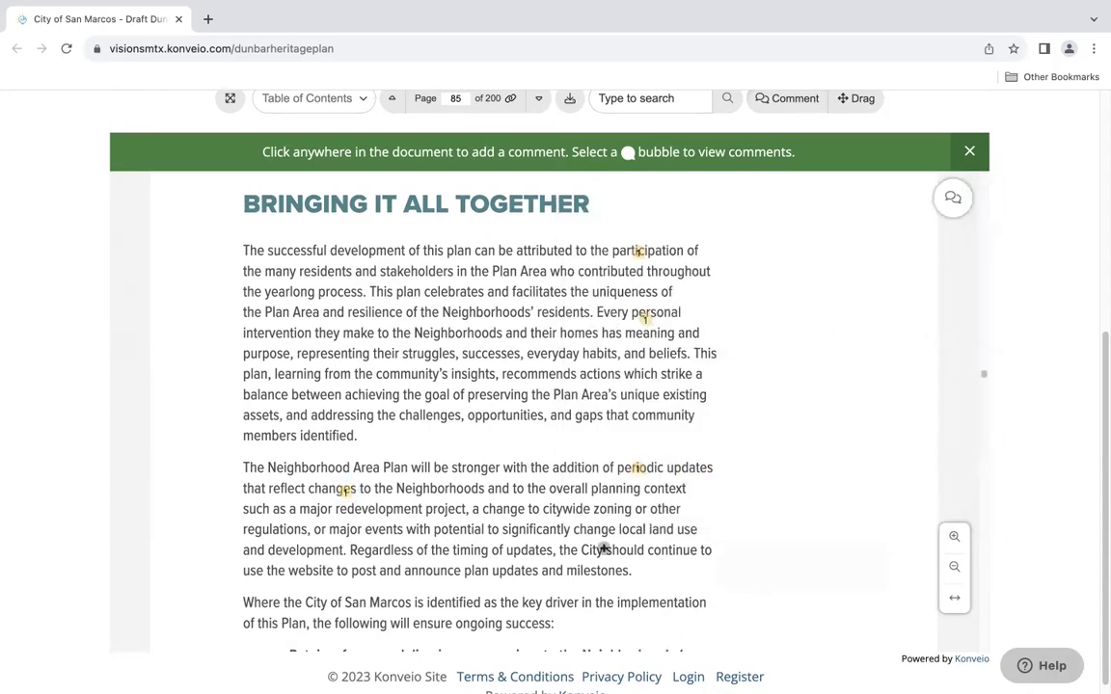
Scroll to the bullet list and place a comment on the safe pedestrian routes bullet
scroll(516, 506, "down", 1)
scroll(442, 595, "down", 2)
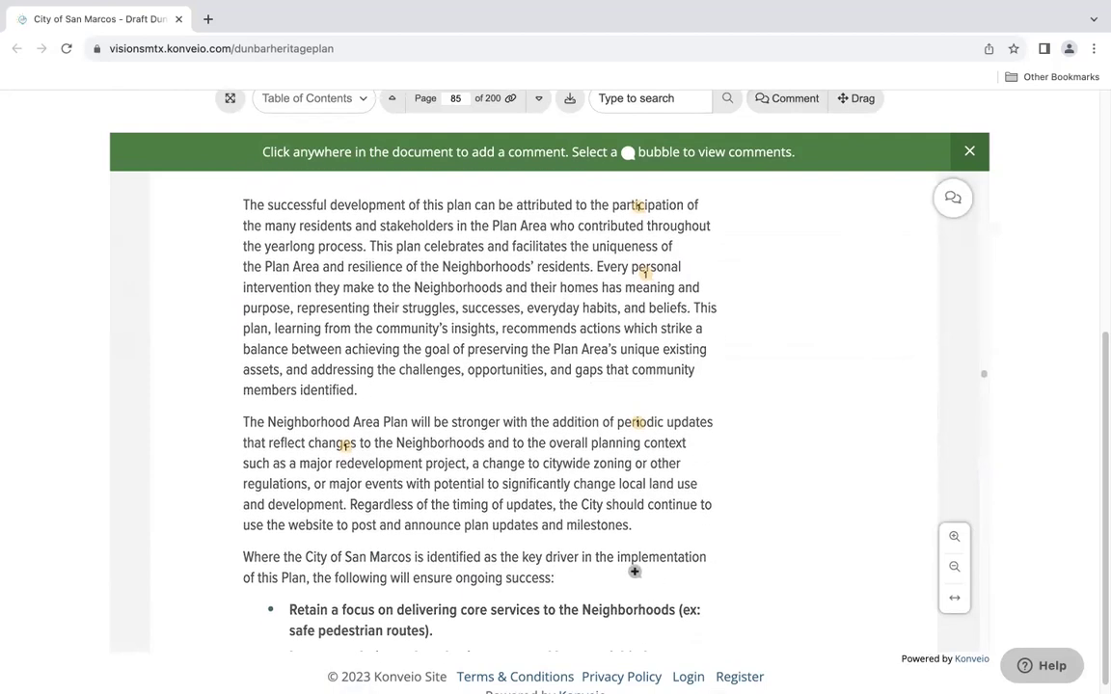
scroll(635, 571, "down", 7)
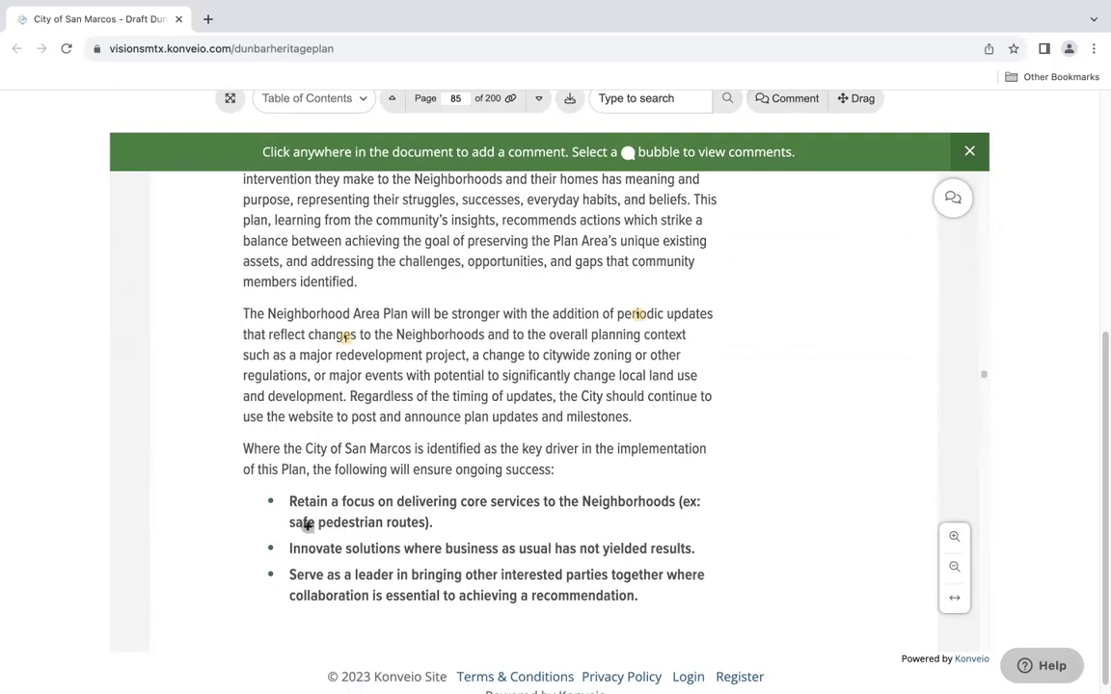
left_click(370, 533)
Type that older neighborhoods lack pedestrian-route problems and new sidewalks would cause flooding, citing a person's research
left_click(666, 343)
type("Older")
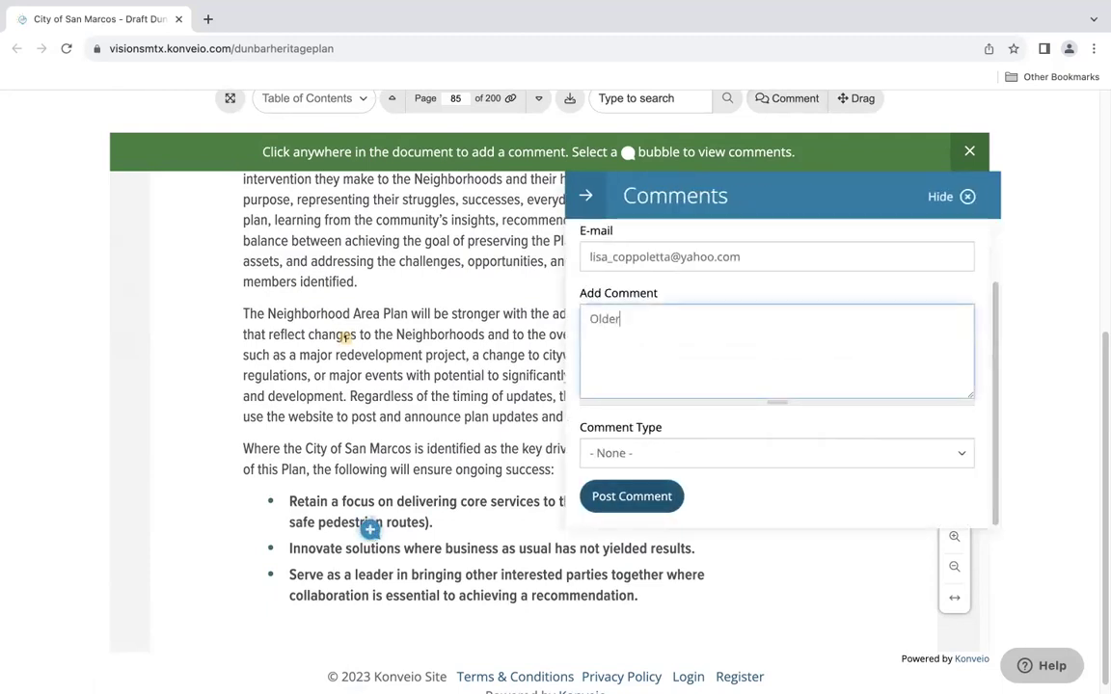
type(" neighborhoods do not have p")
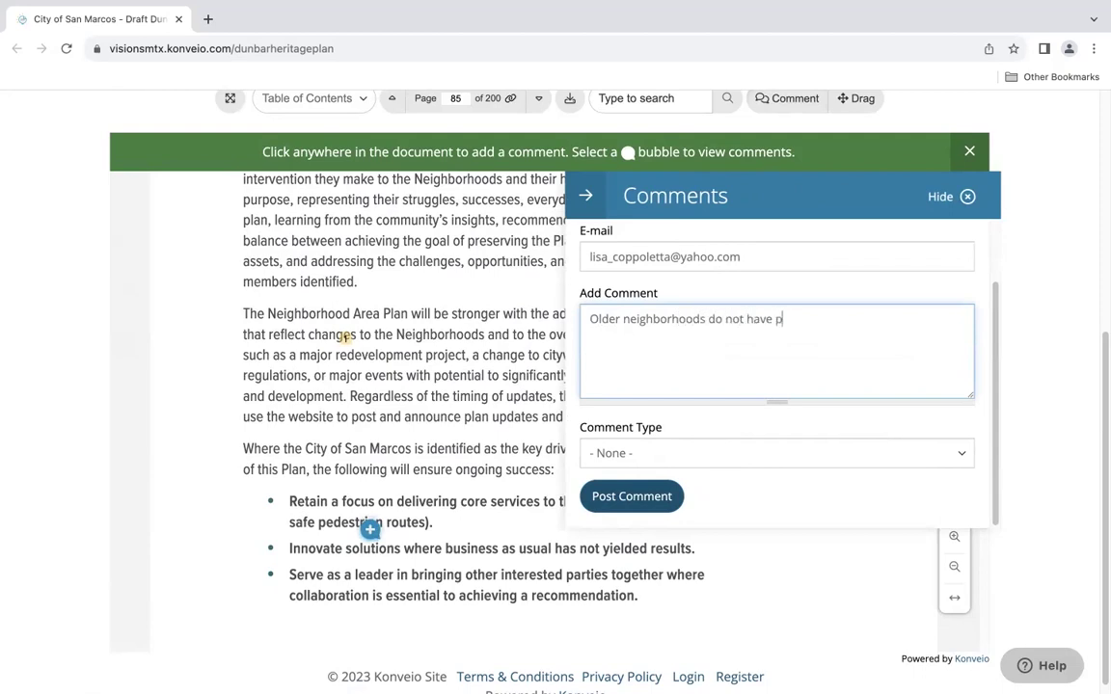
type("roblems with pedestrian routes. Any")
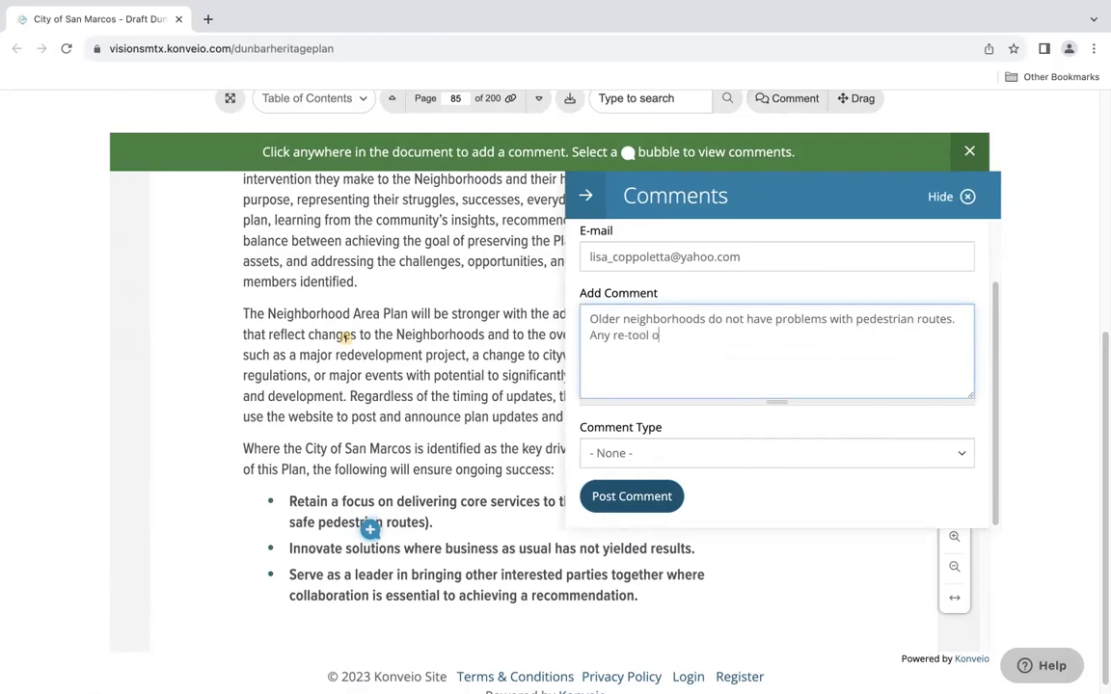
type(" re-tool of these DNA of these streets will re")
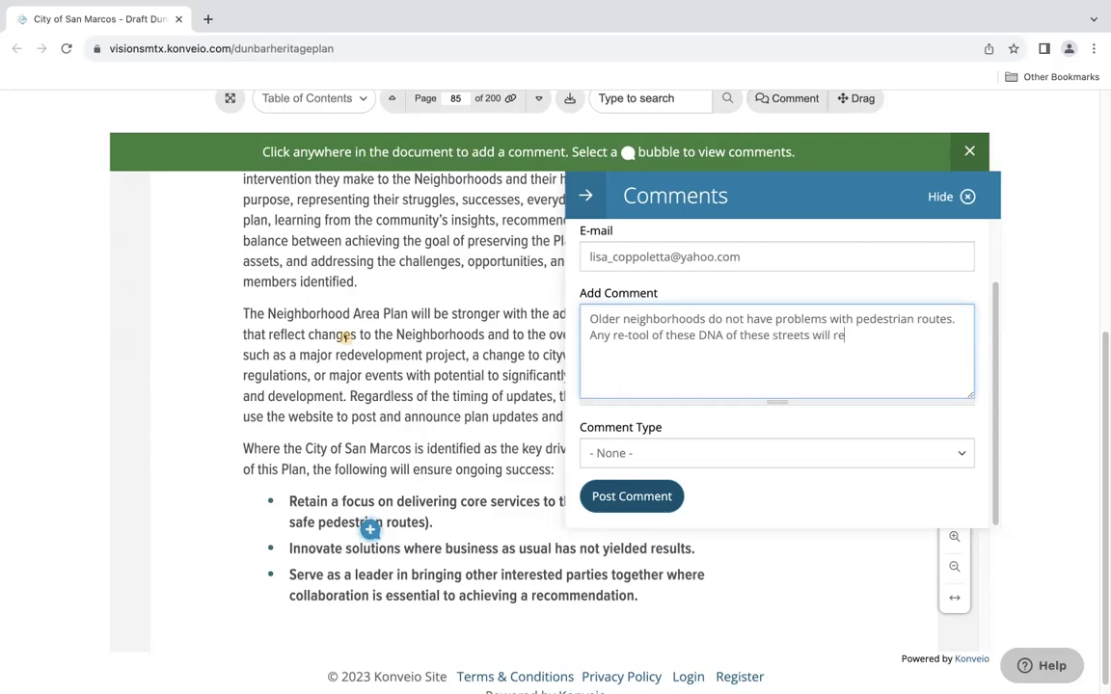
type("sult in flooding , i.e. new insta")
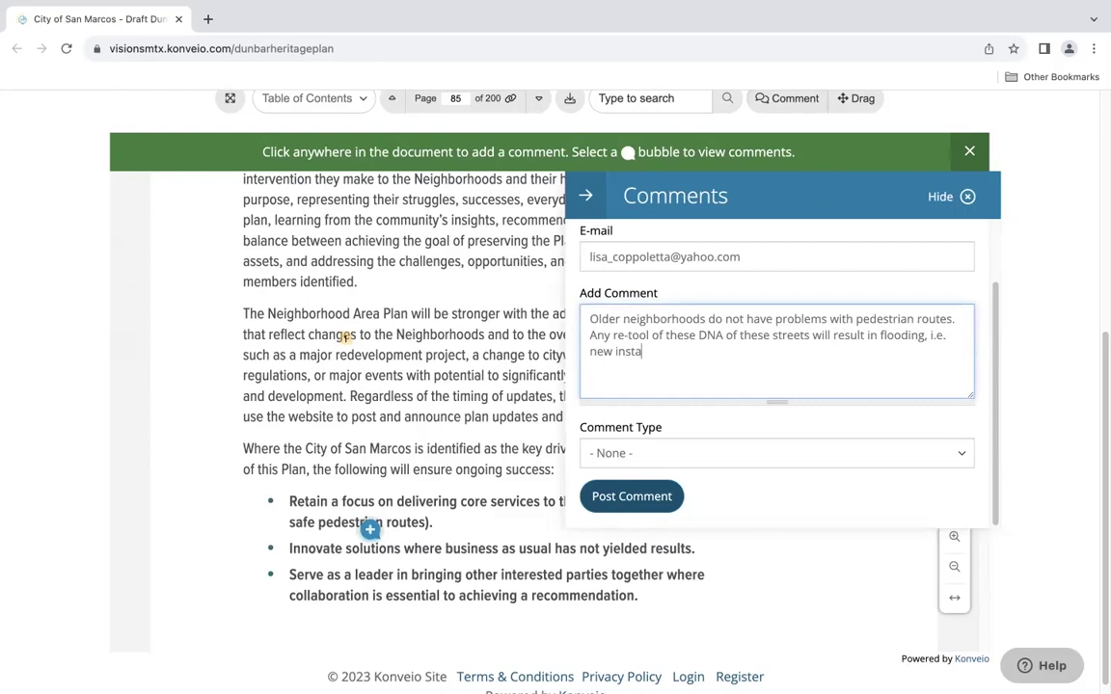
type("lltion of sid")
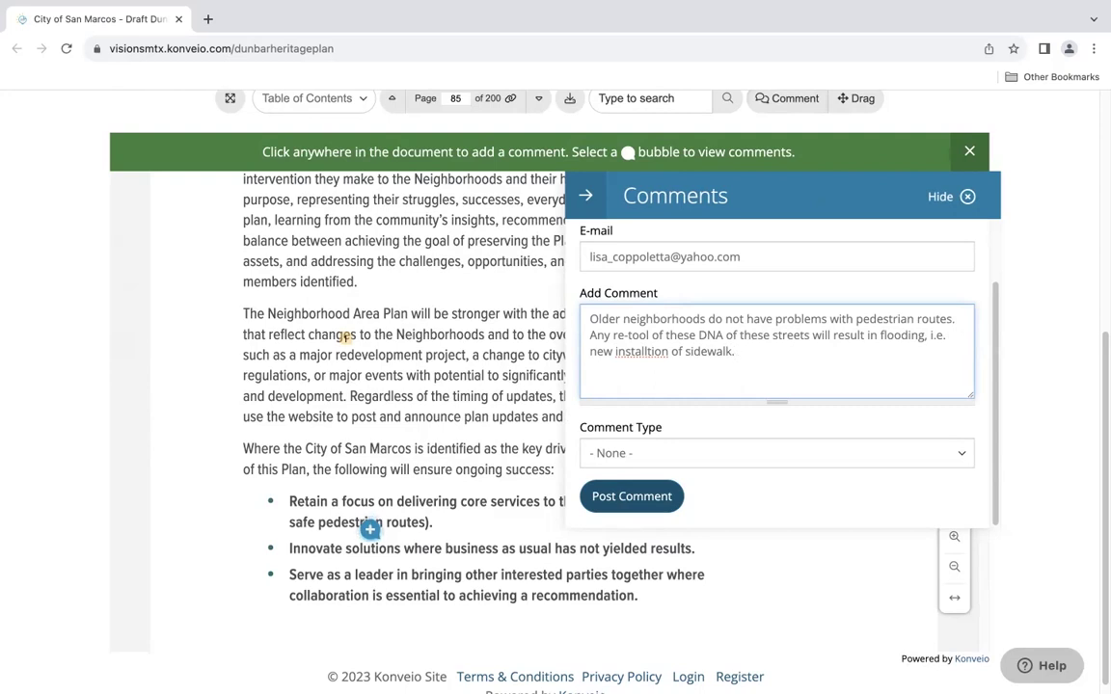
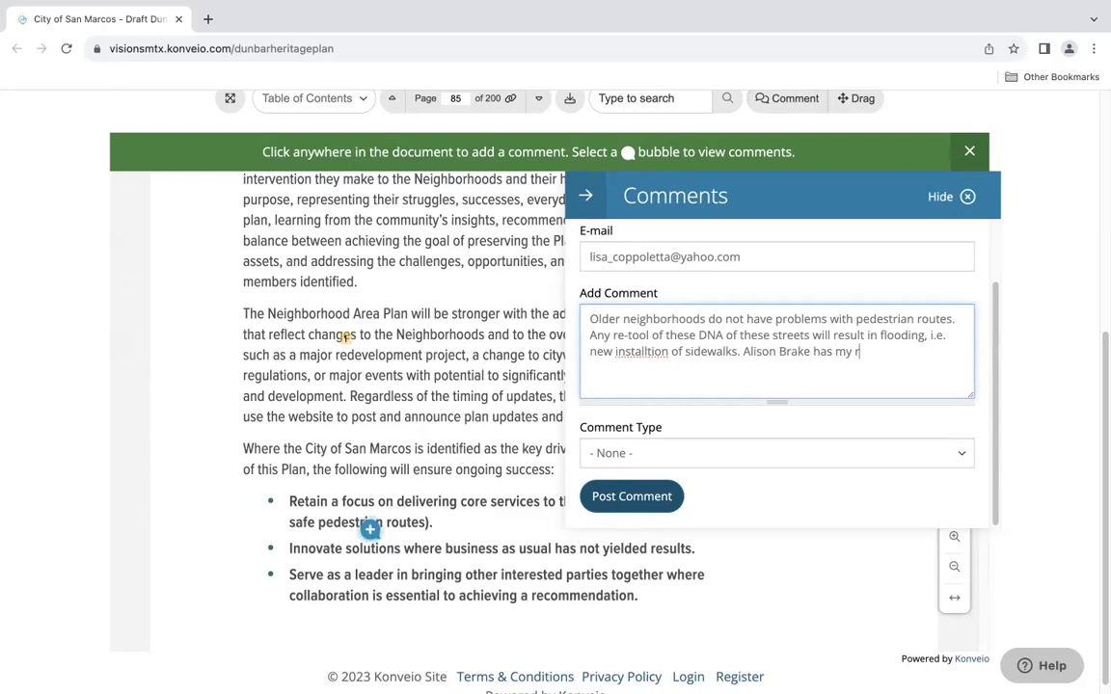
type("eserach that idnicates that the \"lack of ")
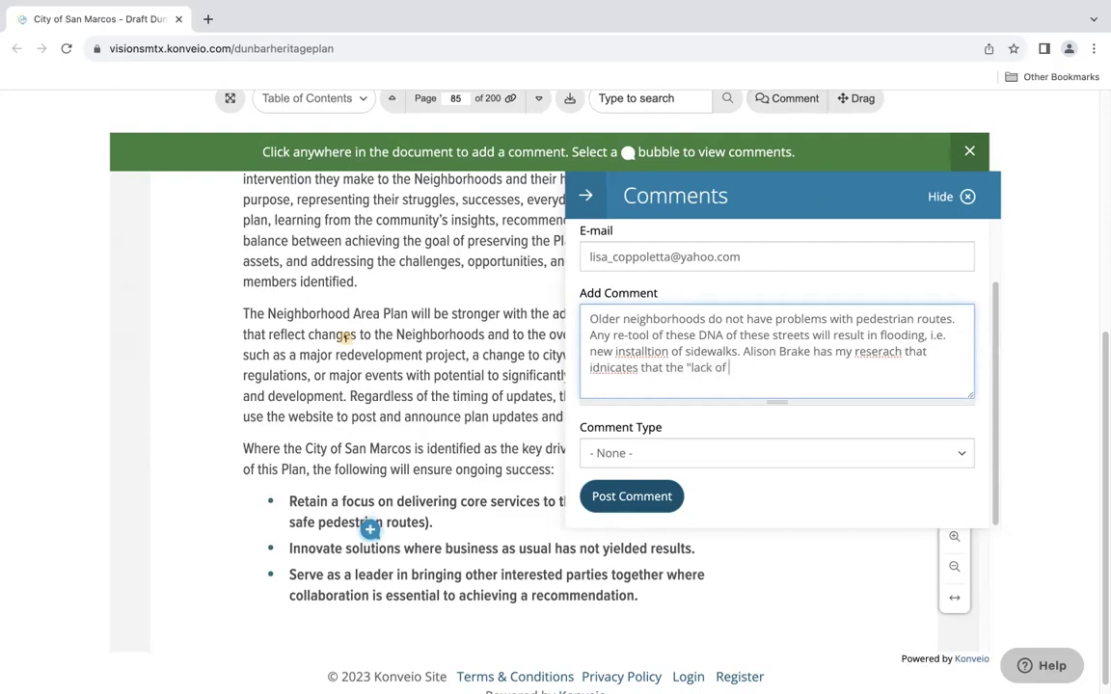
type("a sidewalk\" is the drainage. These streets are to narrow for new sidewalks.")
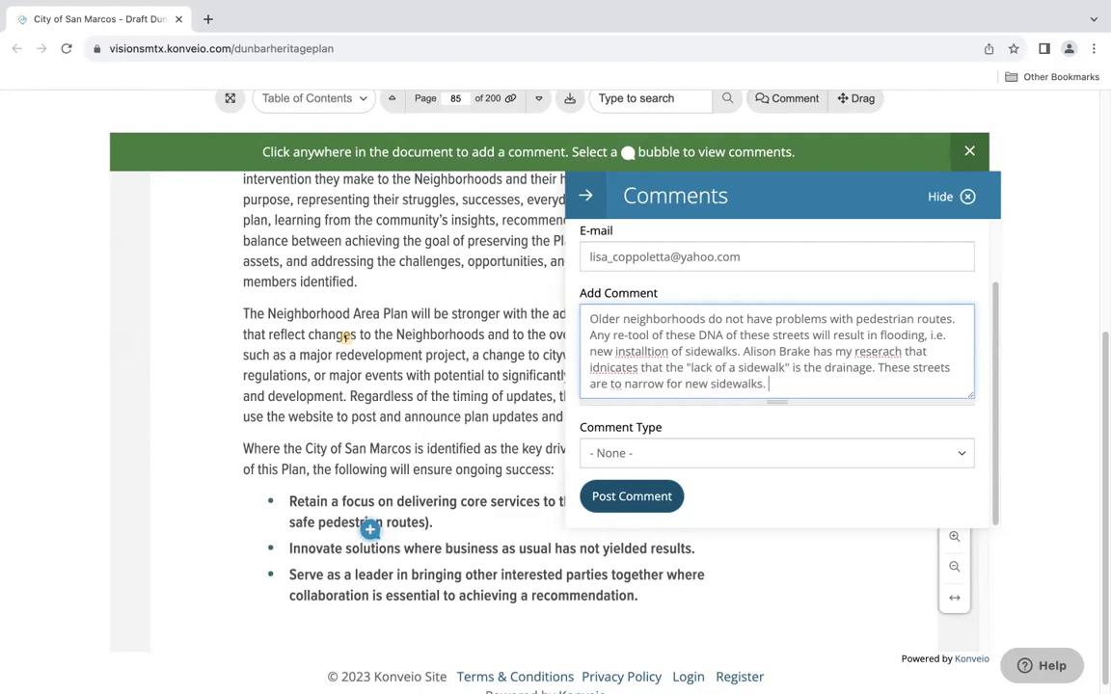
Correct the misspellings to 'research', 'installation' and 'indicates' in the sidewalk comment
right_click(885, 352)
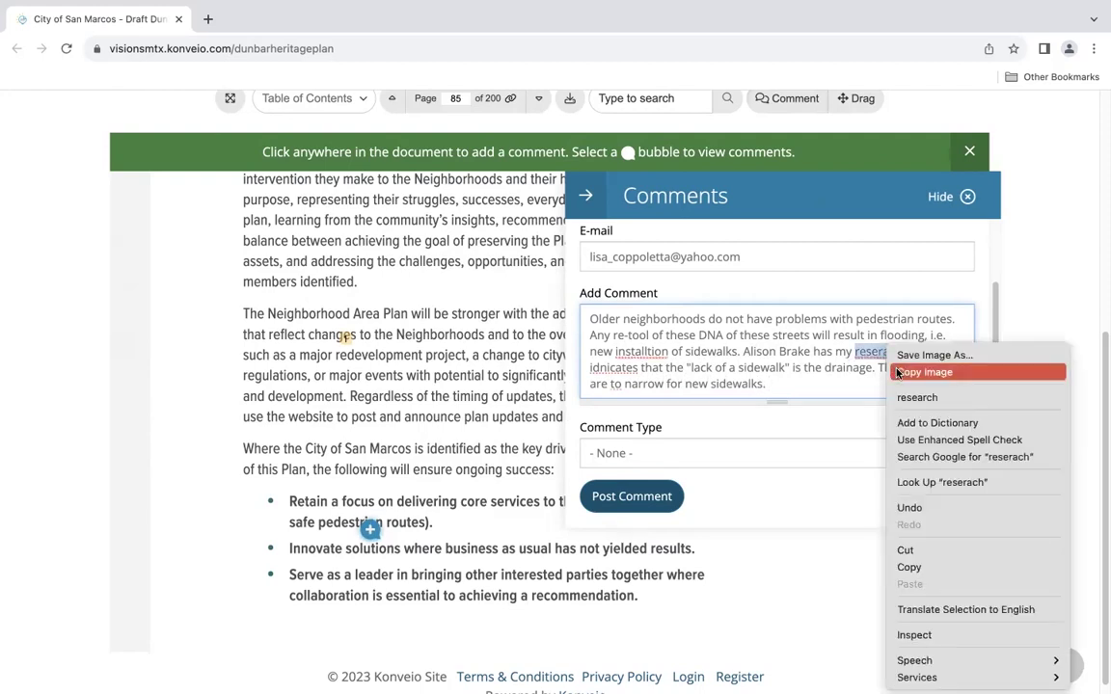
left_click(911, 398)
right_click(652, 352)
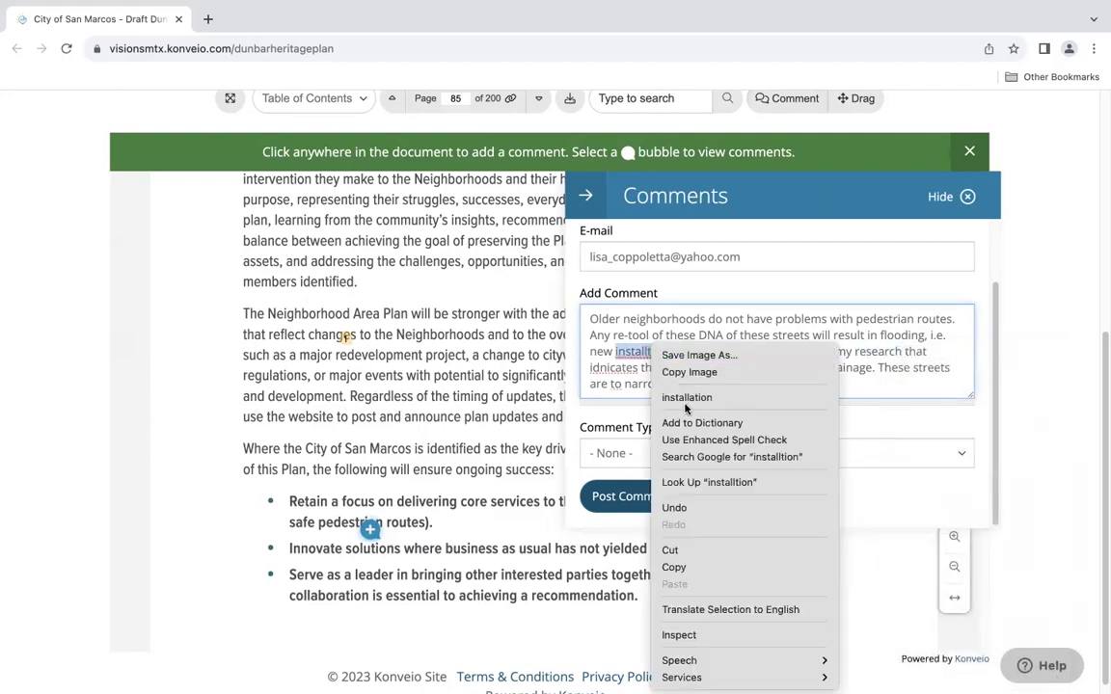
left_click(687, 397)
right_click(615, 370)
left_click(633, 397)
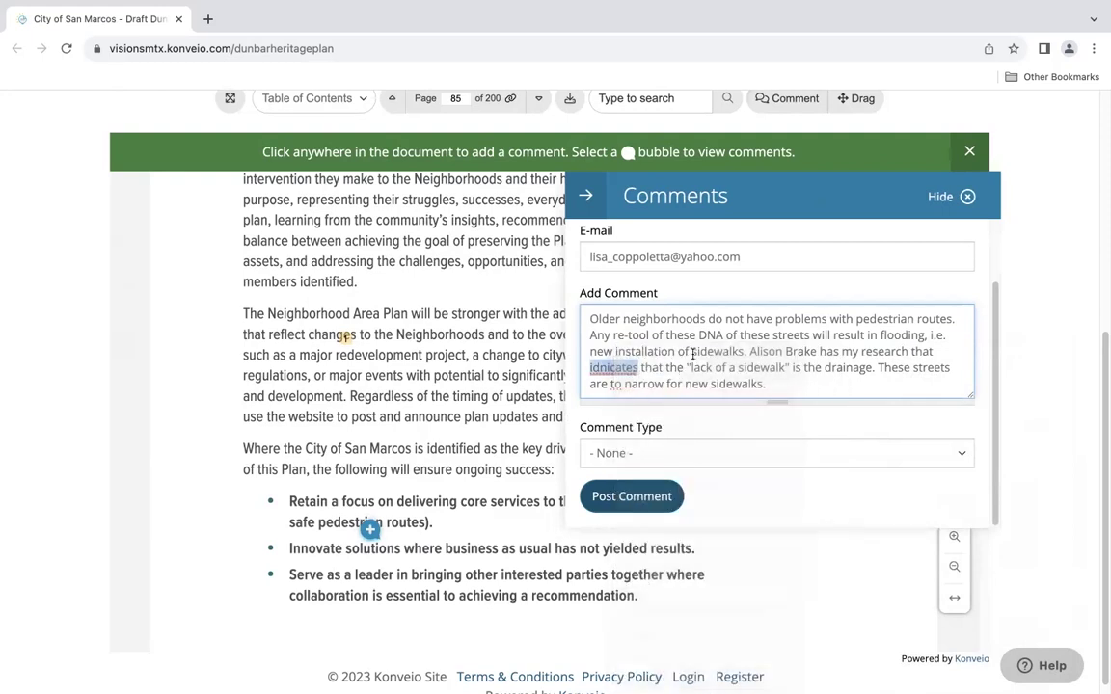
Set the comment type to Comment and post it on the pedestrian routes bullet
left_click(690, 455)
left_click(684, 474)
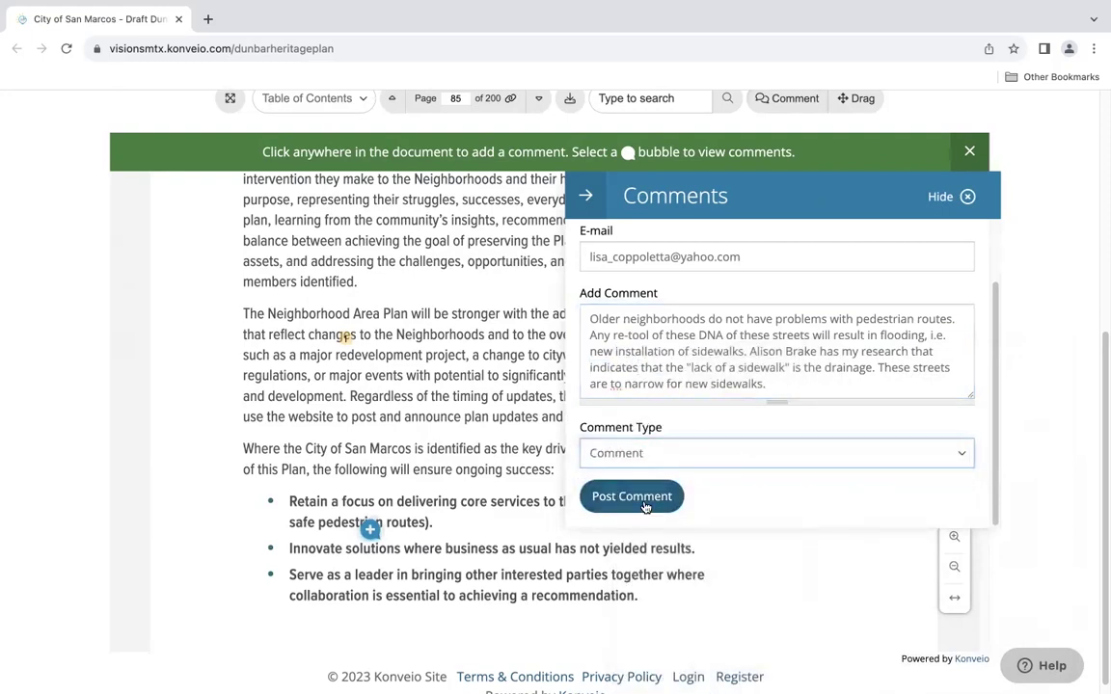
left_click(632, 496)
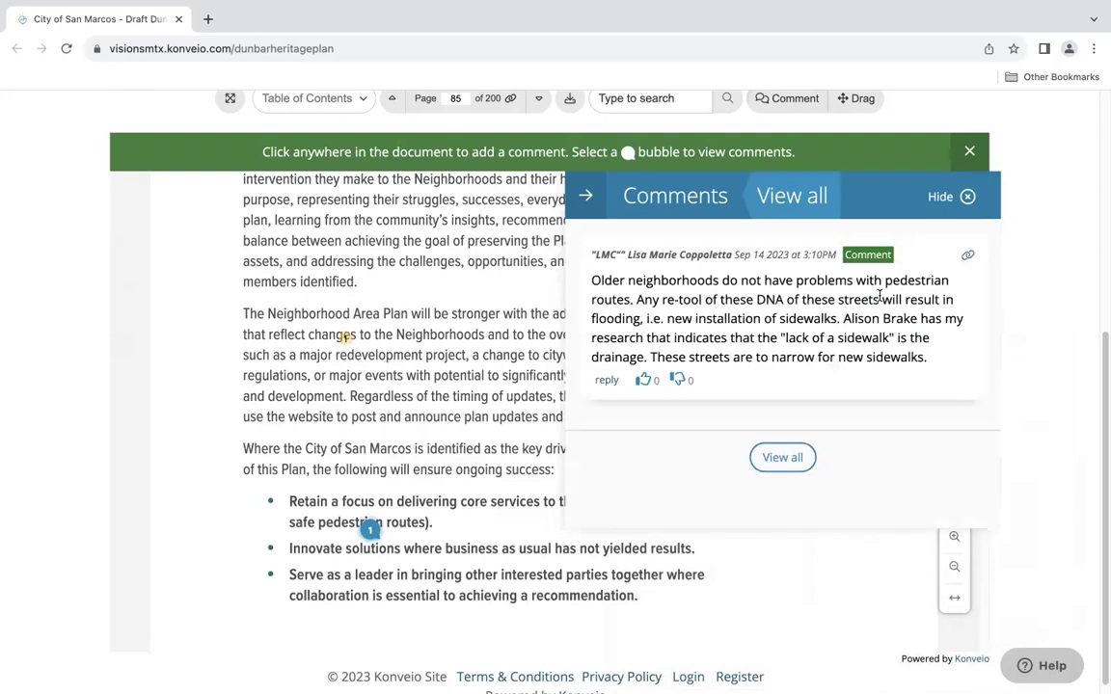